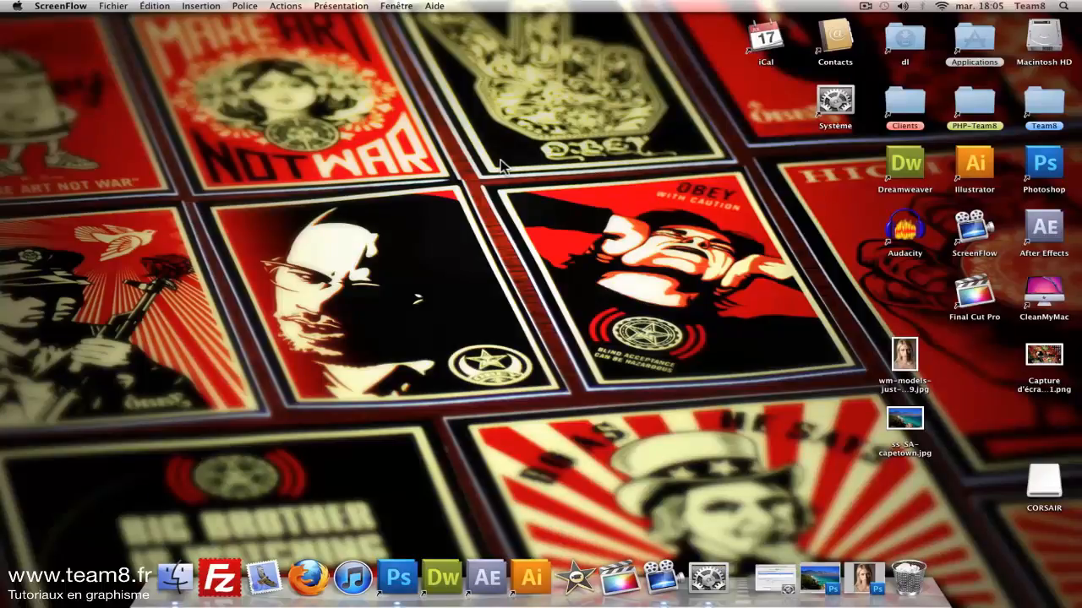
- Switch to Photoshop and restore the minimized portrait and ss_SA-capetown.jpg windows, keeping only the portrait in view
{"action": "left_click", "coordinate": [862, 577]}
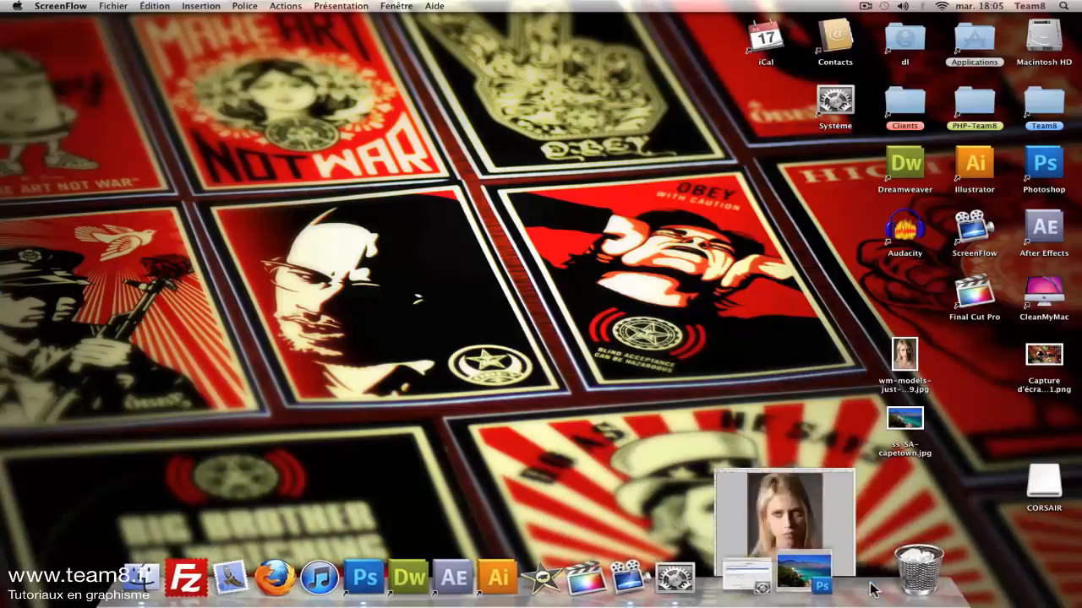
{"action": "left_click", "coordinate": [837, 578]}
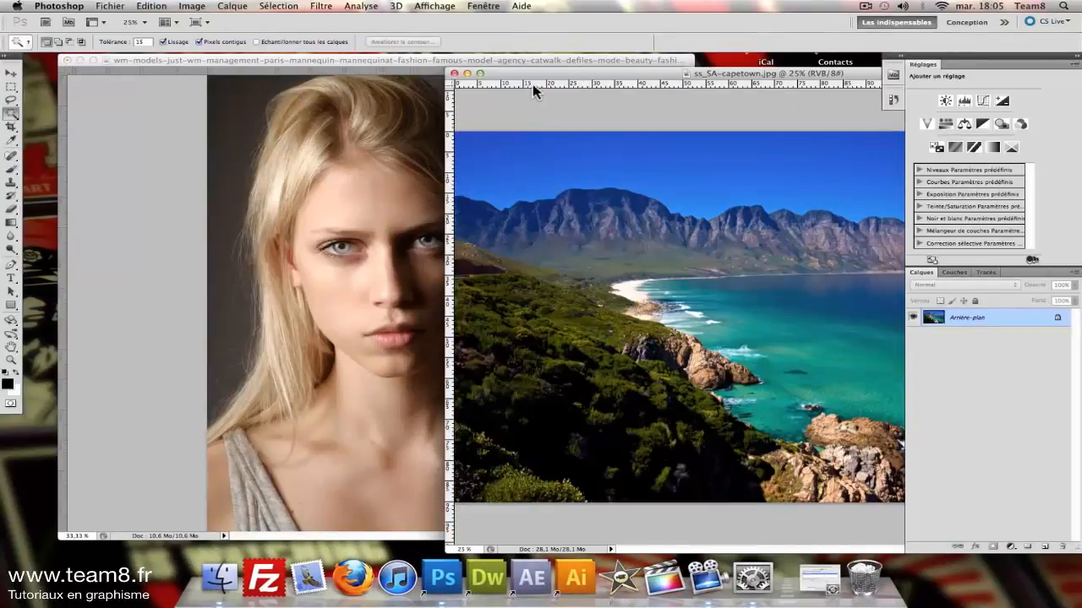
{"action": "left_click", "coordinate": [467, 74]}
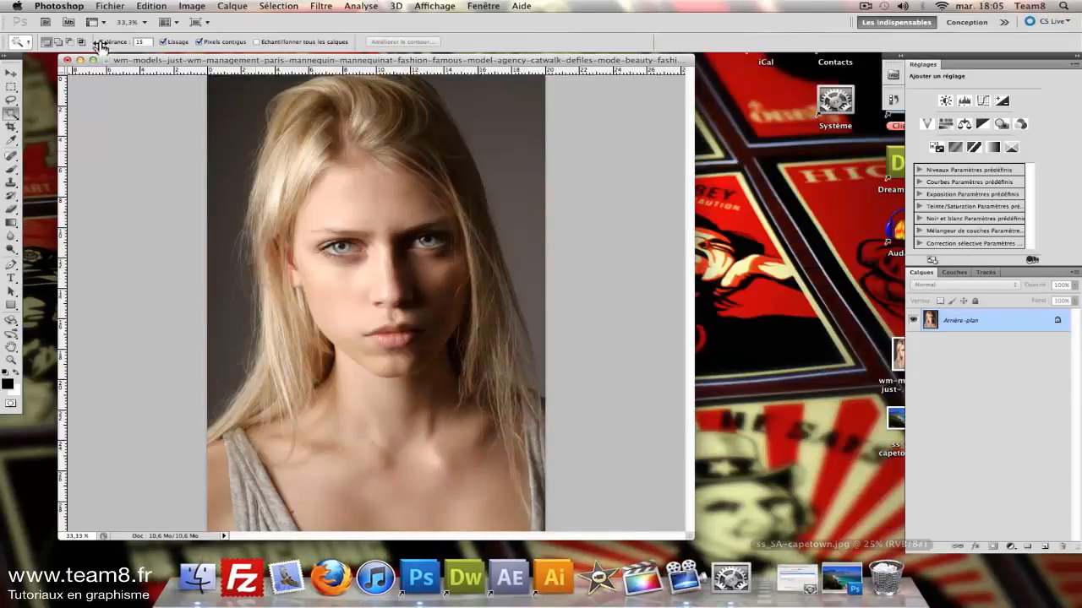
{"action": "left_click_drag", "start_coordinate": [167, 68], "coordinate": [195, 74]}
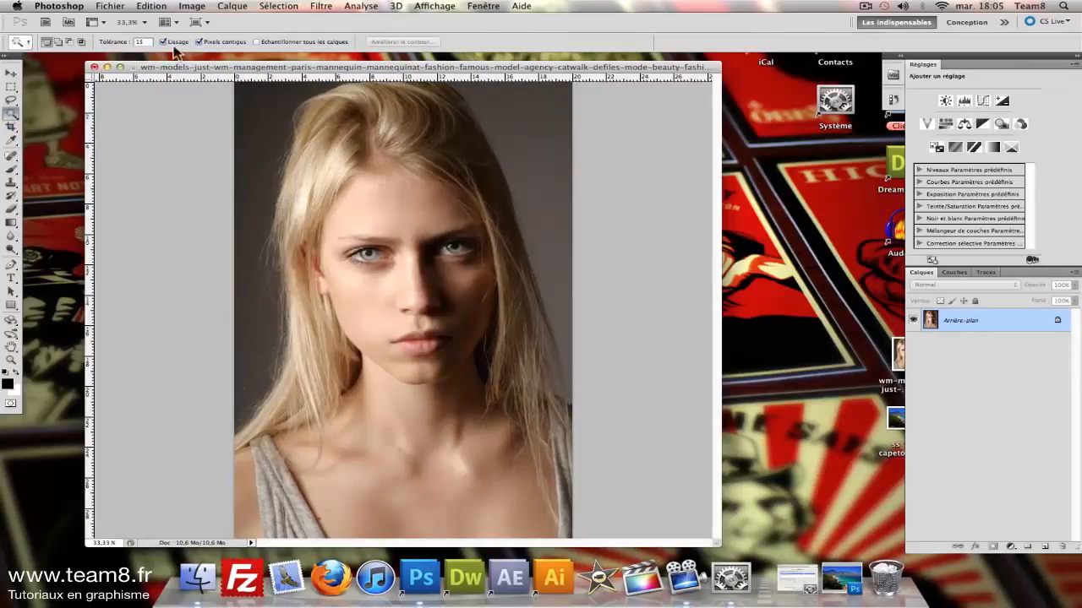
- Select the grey background on both sides of the model's head by adding successive Magic Wand areas
{"action": "left_click", "coordinate": [245, 98]}
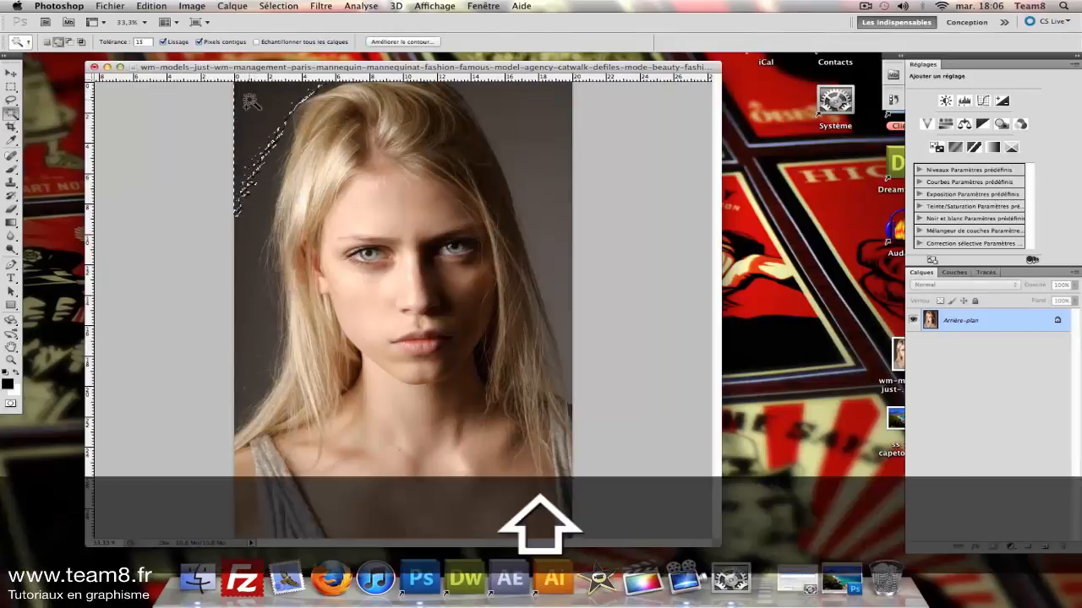
{"action": "left_click", "coordinate": [245, 265], "text": "shift"}
{"action": "left_click", "coordinate": [539, 145], "text": "shift"}
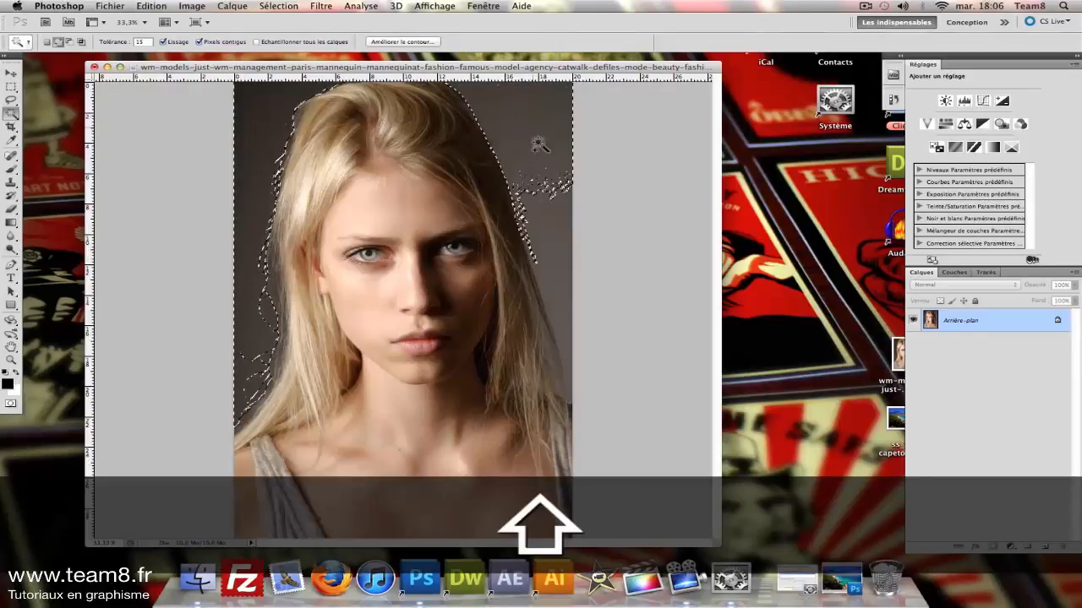
{"action": "left_click", "coordinate": [551, 279], "text": "shift"}
{"action": "left_click", "coordinate": [570, 328], "text": "shift"}
{"action": "left_click", "coordinate": [548, 193], "text": "shift"}
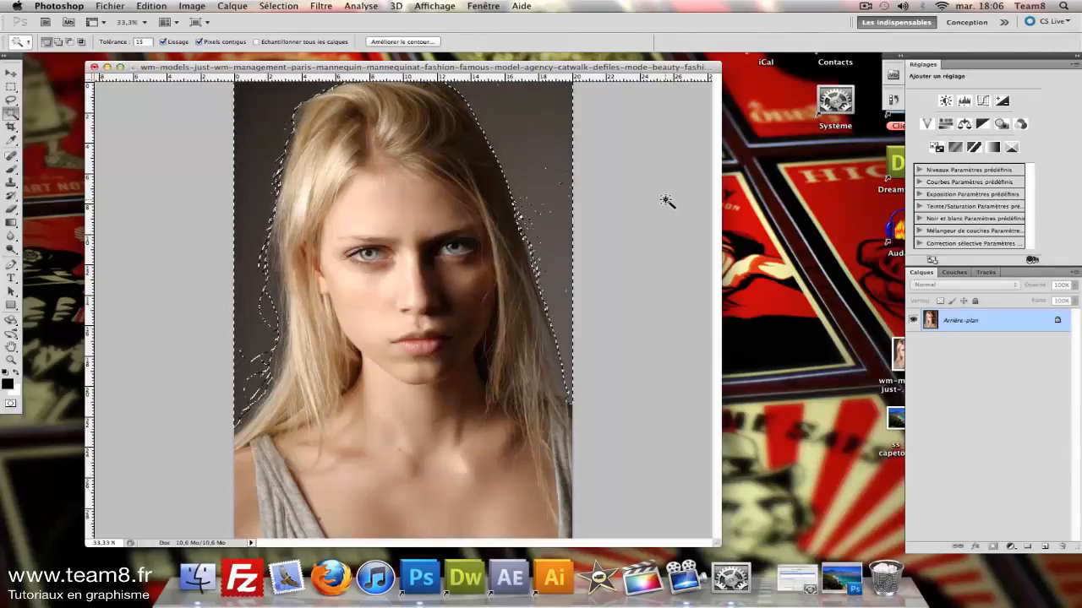
- Refine the selection's contour with Rayon dynamique enabled and a detection radius of 8.5 px
{"action": "left_click", "coordinate": [277, 7]}
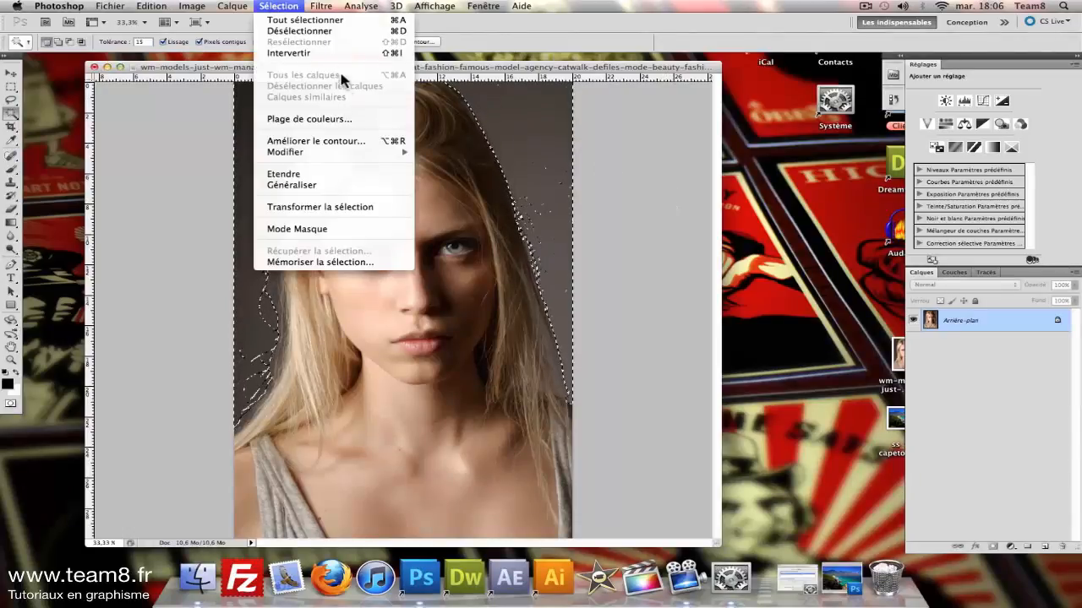
{"action": "left_click", "coordinate": [342, 141]}
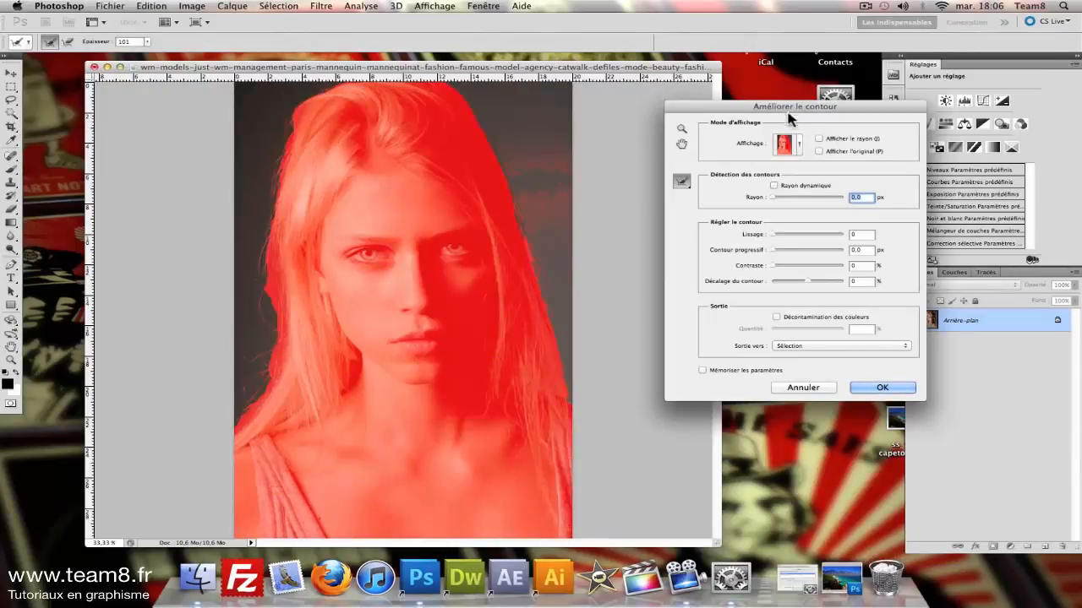
{"action": "left_click", "coordinate": [799, 148]}
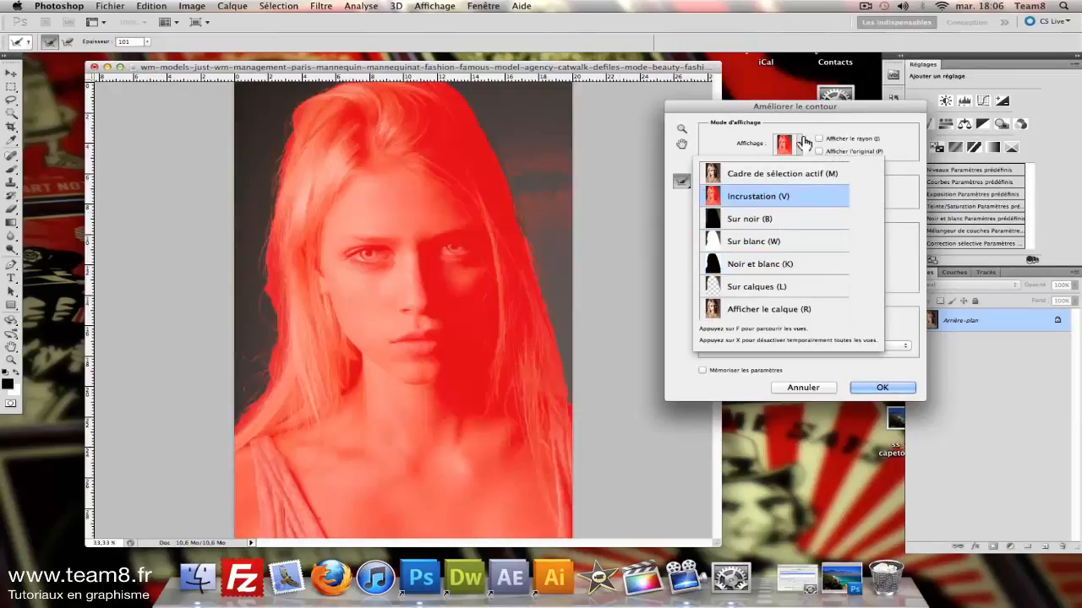
{"action": "left_click", "coordinate": [840, 111]}
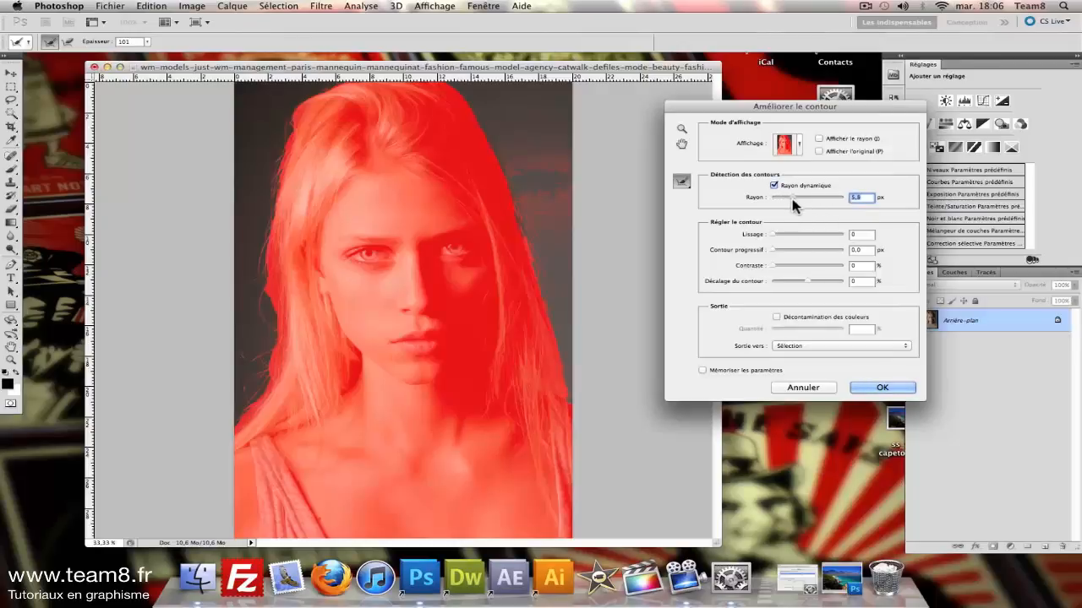
{"action": "left_click_drag", "start_coordinate": [793, 199], "coordinate": [799, 207]}
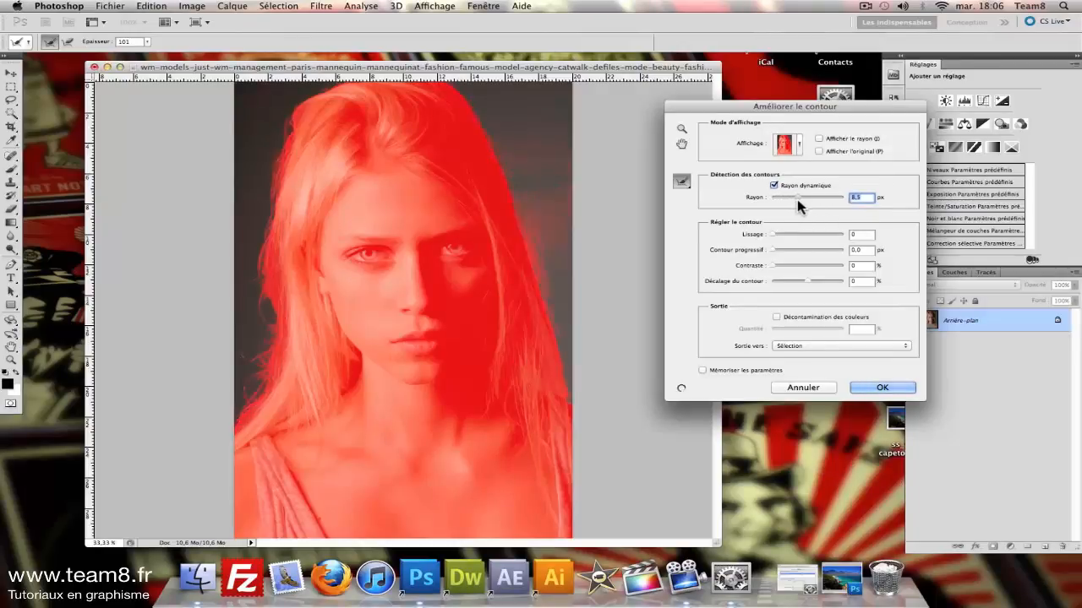
- Brush the edge detection at size 101 along the hair outline on both sides and apply the refinement as a selection
{"action": "left_click", "coordinate": [136, 41]}
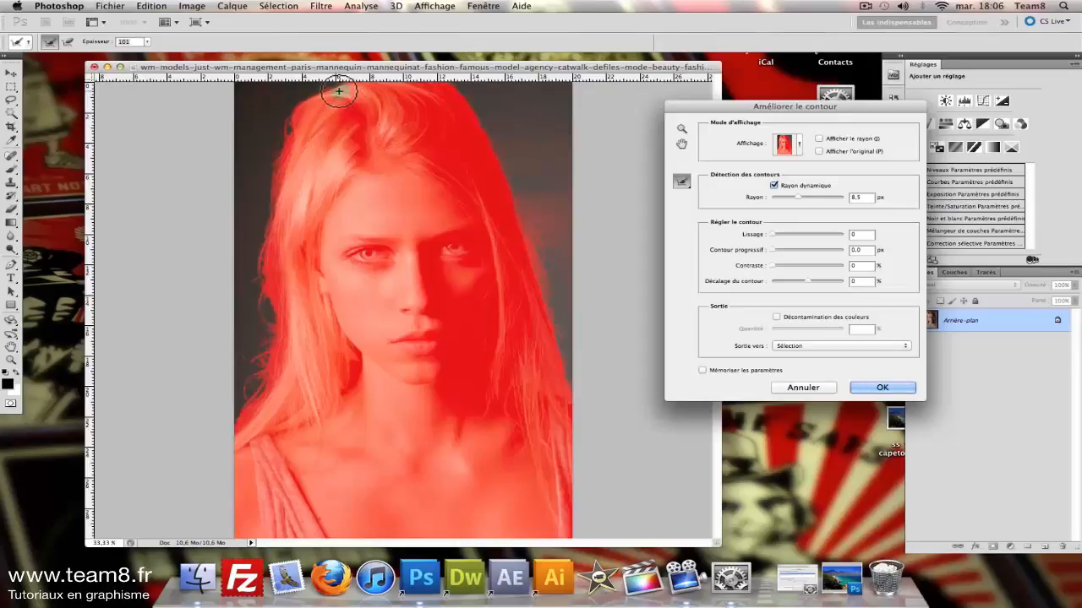
{"action": "mouse_move", "coordinate": [341, 91]}
{"action": "left_mouse_down"}
{"action": "mouse_move", "coordinate": [299, 109]}
{"action": "mouse_move", "coordinate": [264, 195]}
{"action": "mouse_move", "coordinate": [276, 163]}
{"action": "mouse_move", "coordinate": [261, 284]}
{"action": "mouse_move", "coordinate": [260, 299]}
{"action": "mouse_move", "coordinate": [266, 252]}
{"action": "mouse_move", "coordinate": [267, 306]}
{"action": "mouse_move", "coordinate": [273, 245]}
{"action": "mouse_move", "coordinate": [272, 344]}
{"action": "mouse_move", "coordinate": [267, 370]}
{"action": "mouse_move", "coordinate": [253, 348]}
{"action": "mouse_move", "coordinate": [242, 368]}
{"action": "mouse_move", "coordinate": [247, 358]}
{"action": "mouse_move", "coordinate": [230, 441]}
{"action": "mouse_move", "coordinate": [261, 400]}
{"action": "mouse_move", "coordinate": [251, 427]}
{"action": "mouse_move", "coordinate": [242, 437]}
{"action": "mouse_move", "coordinate": [286, 318]}
{"action": "mouse_move", "coordinate": [262, 420]}
{"action": "mouse_move", "coordinate": [293, 341]}
{"action": "mouse_move", "coordinate": [304, 276]}
{"action": "mouse_move", "coordinate": [290, 323]}
{"action": "mouse_move", "coordinate": [288, 178]}
{"action": "mouse_move", "coordinate": [286, 196]}
{"action": "mouse_move", "coordinate": [303, 110]}
{"action": "mouse_move", "coordinate": [340, 85]}
{"action": "mouse_move", "coordinate": [437, 84]}
{"action": "mouse_move", "coordinate": [455, 97]}
{"action": "mouse_move", "coordinate": [449, 83]}
{"action": "mouse_move", "coordinate": [477, 115]}
{"action": "mouse_move", "coordinate": [528, 250]}
{"action": "mouse_move", "coordinate": [530, 177]}
{"action": "left_mouse_up"}
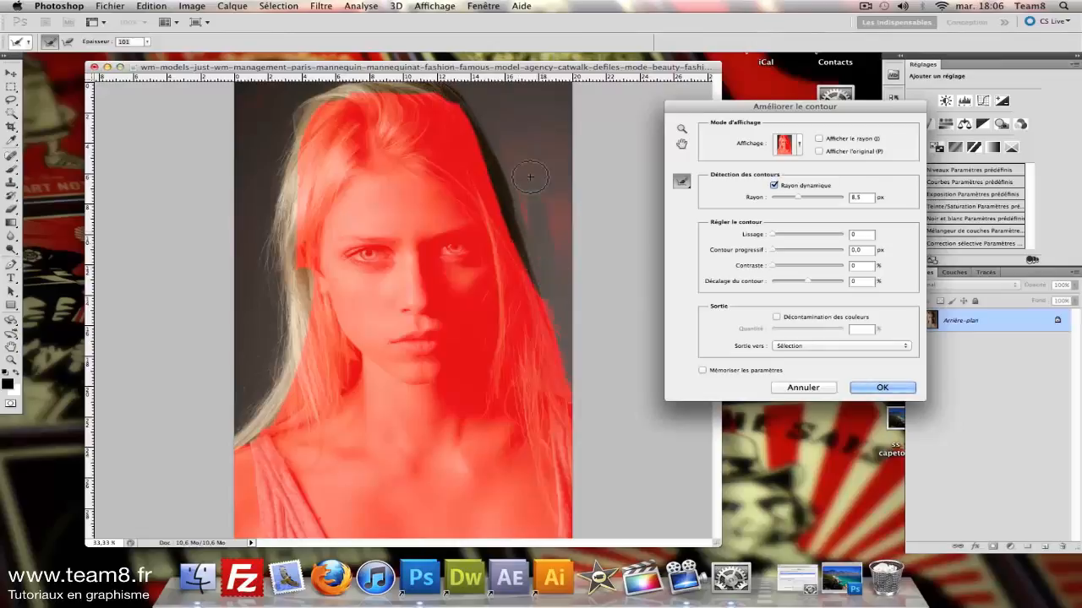
{"action": "mouse_move", "coordinate": [531, 242]}
{"action": "left_mouse_down"}
{"action": "mouse_move", "coordinate": [557, 392]}
{"action": "mouse_move", "coordinate": [565, 370]}
{"action": "mouse_move", "coordinate": [552, 369]}
{"action": "mouse_move", "coordinate": [524, 310]}
{"action": "mouse_move", "coordinate": [529, 333]}
{"action": "mouse_move", "coordinate": [527, 269]}
{"action": "mouse_move", "coordinate": [542, 385]}
{"action": "mouse_move", "coordinate": [518, 253]}
{"action": "left_mouse_up"}
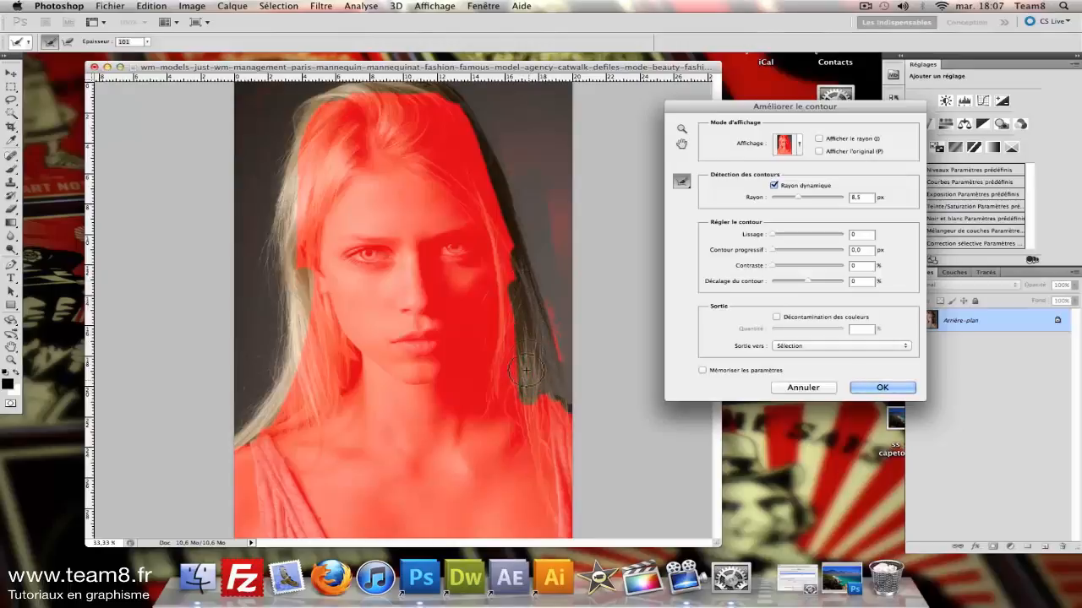
{"action": "mouse_move", "coordinate": [525, 370]}
{"action": "left_mouse_down"}
{"action": "mouse_move", "coordinate": [504, 362]}
{"action": "mouse_move", "coordinate": [506, 279]}
{"action": "mouse_move", "coordinate": [478, 234]}
{"action": "left_mouse_up"}
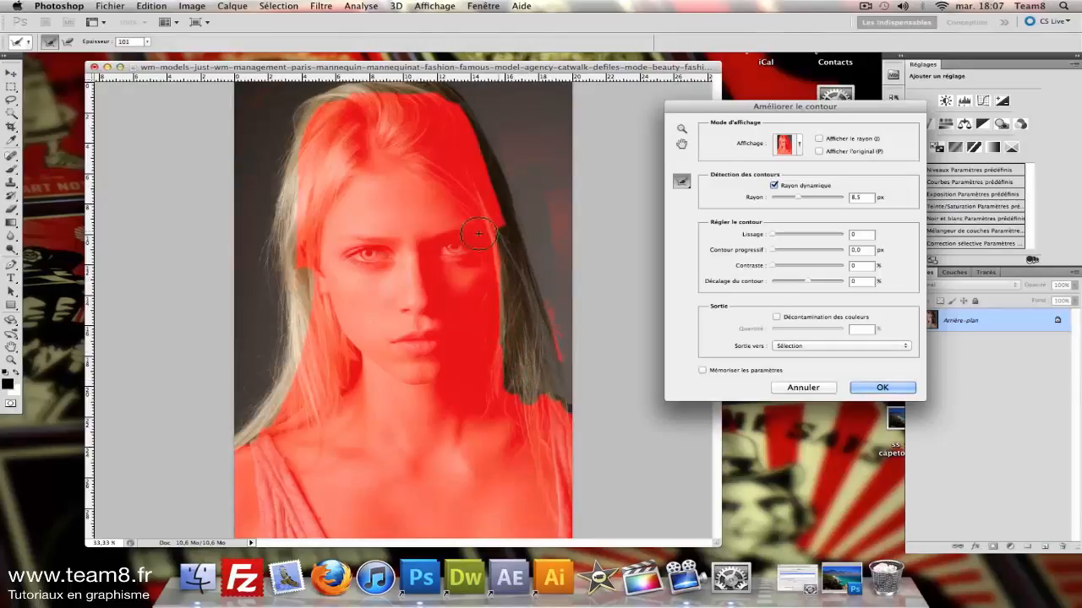
{"action": "mouse_move", "coordinate": [360, 88]}
{"action": "left_mouse_down"}
{"action": "mouse_move", "coordinate": [311, 107]}
{"action": "mouse_move", "coordinate": [322, 93]}
{"action": "mouse_move", "coordinate": [296, 129]}
{"action": "mouse_move", "coordinate": [296, 112]}
{"action": "mouse_move", "coordinate": [270, 244]}
{"action": "mouse_move", "coordinate": [276, 144]}
{"action": "mouse_move", "coordinate": [261, 247]}
{"action": "mouse_move", "coordinate": [266, 373]}
{"action": "mouse_move", "coordinate": [253, 374]}
{"action": "mouse_move", "coordinate": [231, 423]}
{"action": "mouse_move", "coordinate": [242, 442]}
{"action": "mouse_move", "coordinate": [292, 334]}
{"action": "mouse_move", "coordinate": [284, 247]}
{"action": "mouse_move", "coordinate": [253, 277]}
{"action": "mouse_move", "coordinate": [456, 91]}
{"action": "mouse_move", "coordinate": [572, 392]}
{"action": "mouse_move", "coordinate": [548, 386]}
{"action": "mouse_move", "coordinate": [516, 327]}
{"action": "mouse_move", "coordinate": [501, 190]}
{"action": "mouse_move", "coordinate": [528, 280]}
{"action": "mouse_move", "coordinate": [512, 291]}
{"action": "mouse_move", "coordinate": [545, 310]}
{"action": "mouse_move", "coordinate": [529, 210]}
{"action": "mouse_move", "coordinate": [490, 119]}
{"action": "mouse_move", "coordinate": [505, 217]}
{"action": "left_mouse_up"}
{"action": "mouse_move", "coordinate": [540, 360]}
{"action": "left_mouse_down"}
{"action": "mouse_move", "coordinate": [558, 391]}
{"action": "mouse_move", "coordinate": [535, 387]}
{"action": "mouse_move", "coordinate": [518, 364]}
{"action": "mouse_move", "coordinate": [524, 310]}
{"action": "left_mouse_up"}
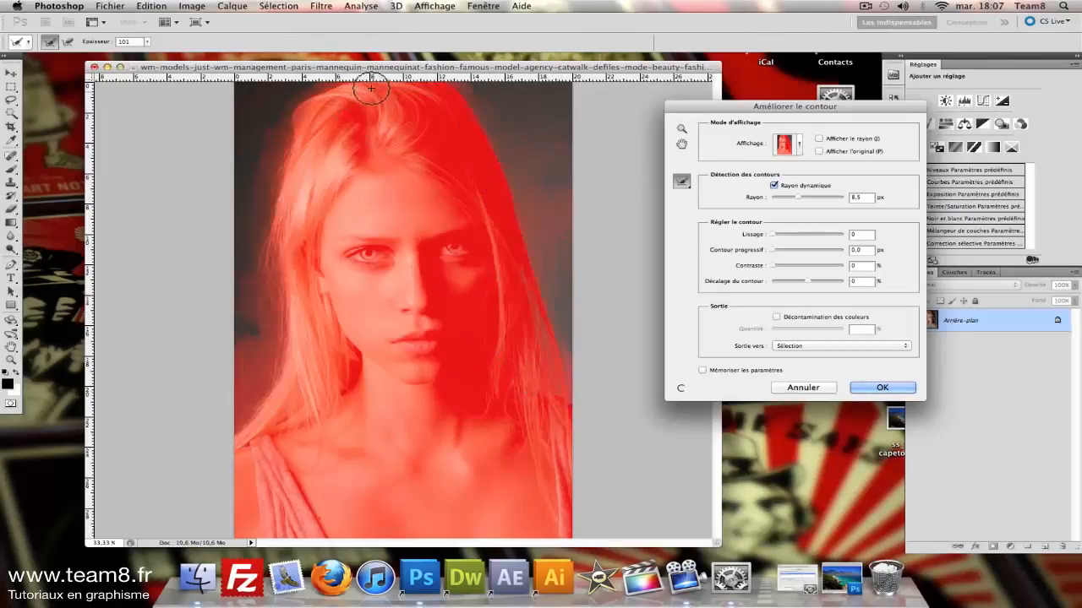
{"action": "mouse_move", "coordinate": [371, 88]}
{"action": "left_mouse_down"}
{"action": "mouse_move", "coordinate": [299, 105]}
{"action": "mouse_move", "coordinate": [355, 79]}
{"action": "mouse_move", "coordinate": [299, 118]}
{"action": "mouse_move", "coordinate": [273, 178]}
{"action": "mouse_move", "coordinate": [294, 148]}
{"action": "mouse_move", "coordinate": [282, 174]}
{"action": "mouse_move", "coordinate": [254, 191]}
{"action": "mouse_move", "coordinate": [247, 287]}
{"action": "mouse_move", "coordinate": [275, 291]}
{"action": "mouse_move", "coordinate": [274, 322]}
{"action": "mouse_move", "coordinate": [265, 303]}
{"action": "mouse_move", "coordinate": [244, 322]}
{"action": "mouse_move", "coordinate": [240, 379]}
{"action": "mouse_move", "coordinate": [255, 421]}
{"action": "mouse_move", "coordinate": [284, 347]}
{"action": "mouse_move", "coordinate": [237, 445]}
{"action": "mouse_move", "coordinate": [285, 272]}
{"action": "left_mouse_up"}
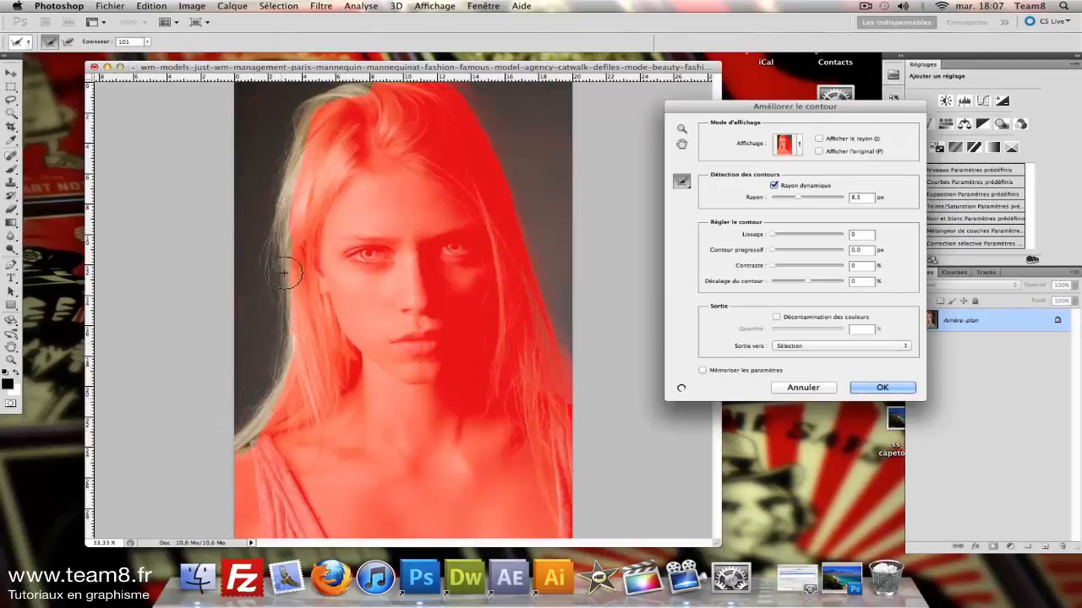
{"action": "mouse_move", "coordinate": [460, 99]}
{"action": "left_mouse_down"}
{"action": "mouse_move", "coordinate": [507, 253]}
{"action": "mouse_move", "coordinate": [541, 300]}
{"action": "mouse_move", "coordinate": [553, 393]}
{"action": "left_mouse_up"}
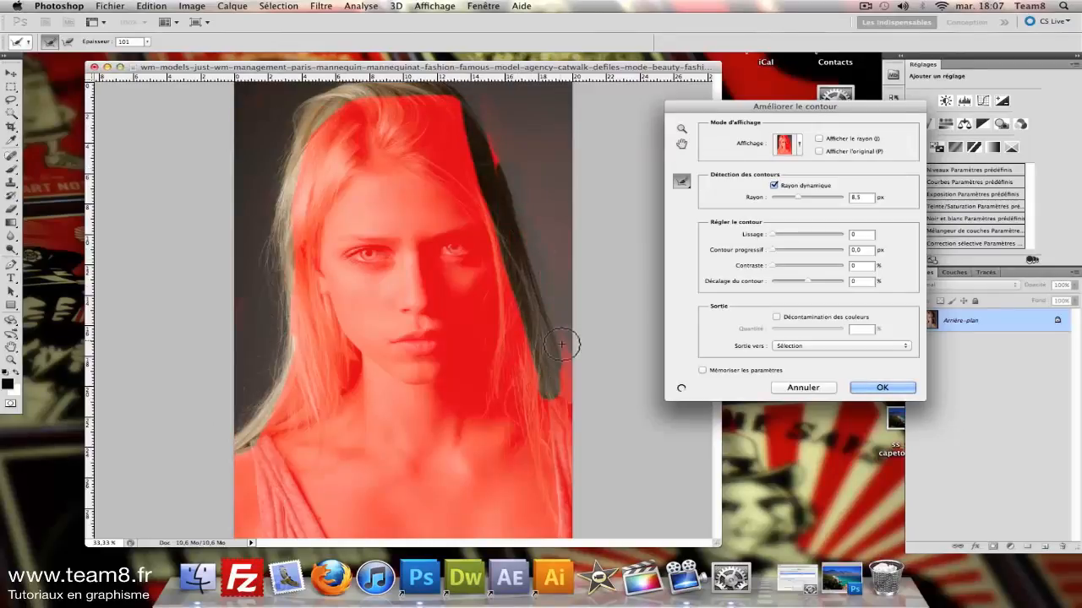
{"action": "mouse_move", "coordinate": [561, 344]}
{"action": "left_mouse_down"}
{"action": "mouse_move", "coordinate": [492, 136]}
{"action": "mouse_move", "coordinate": [572, 382]}
{"action": "mouse_move", "coordinate": [558, 391]}
{"action": "mouse_move", "coordinate": [514, 288]}
{"action": "mouse_move", "coordinate": [531, 380]}
{"action": "mouse_move", "coordinate": [548, 394]}
{"action": "left_mouse_up"}
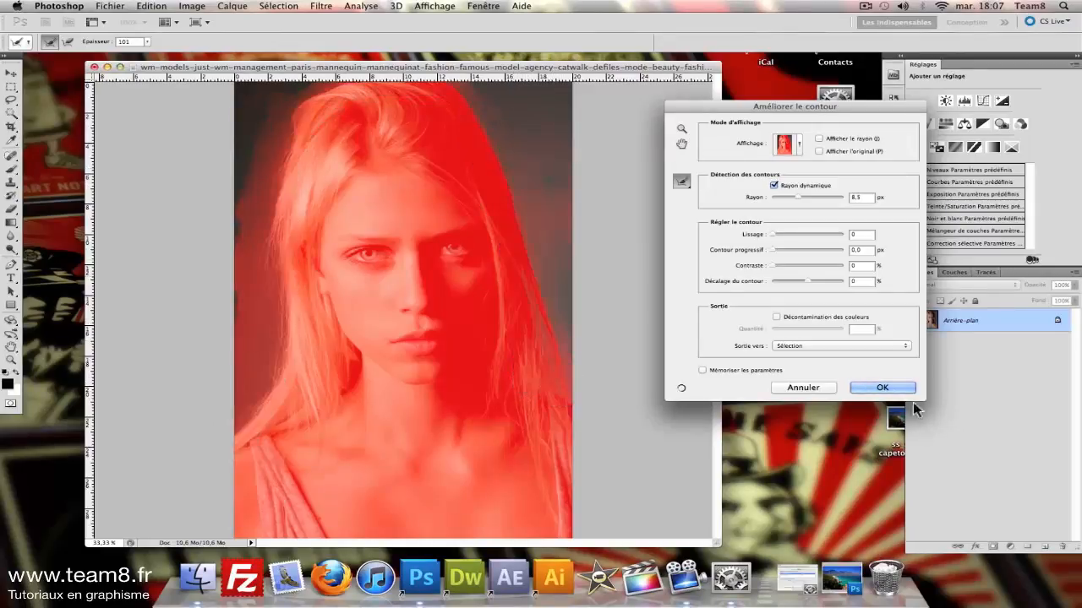
{"action": "left_click", "coordinate": [881, 387]}
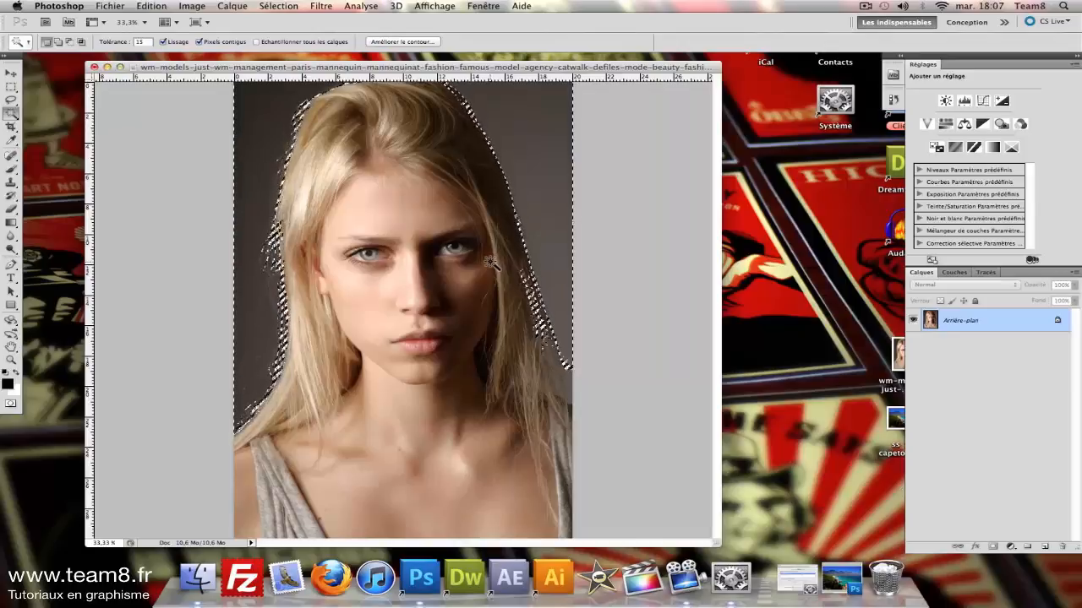
- Invert the selection to the model and copy it onto a new layer
{"action": "key", "text": "super+shift+i"}
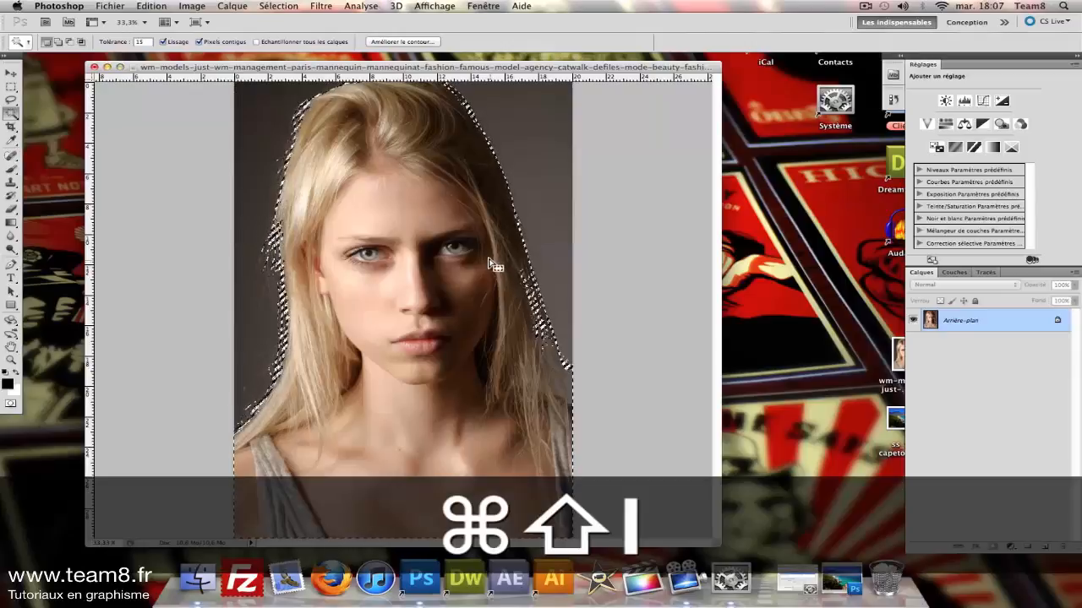
{"action": "left_click", "coordinate": [274, 7]}
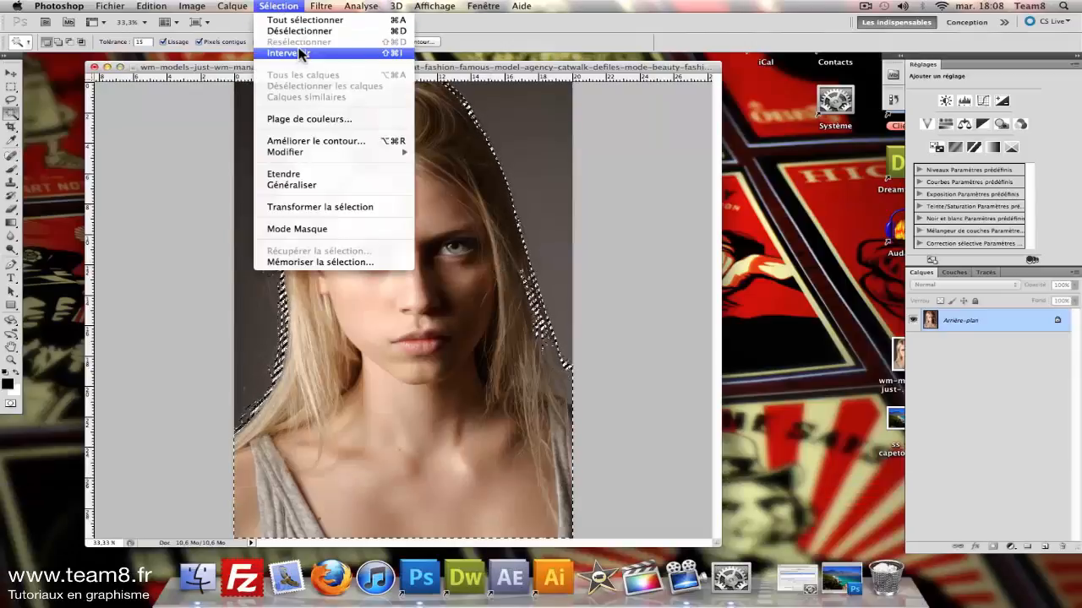
{"action": "left_click", "coordinate": [773, 78]}
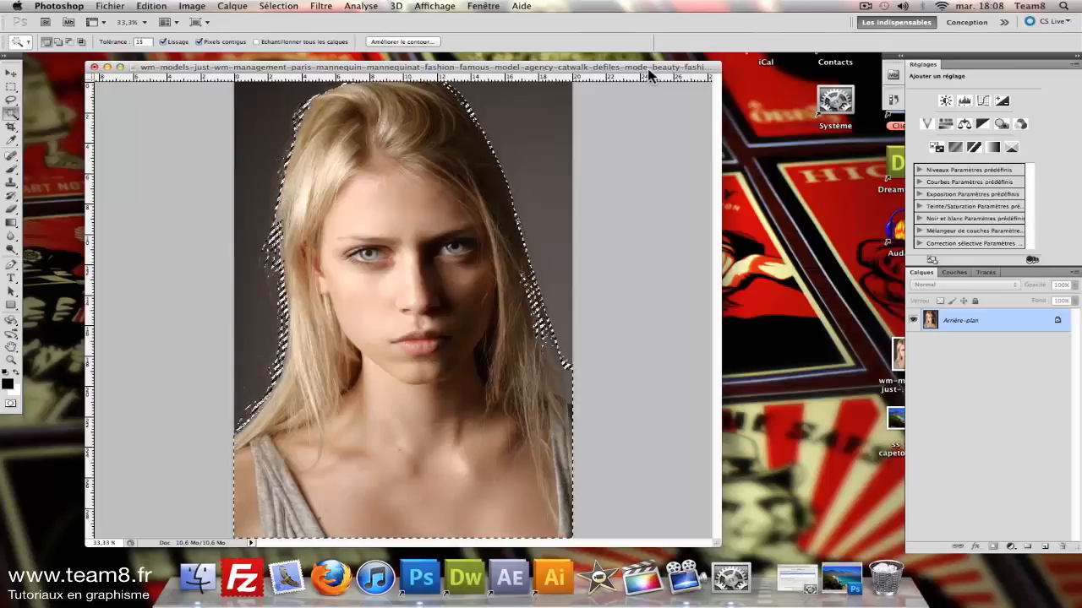
{"action": "key", "text": "super+c"}
{"action": "key", "text": "super+v"}
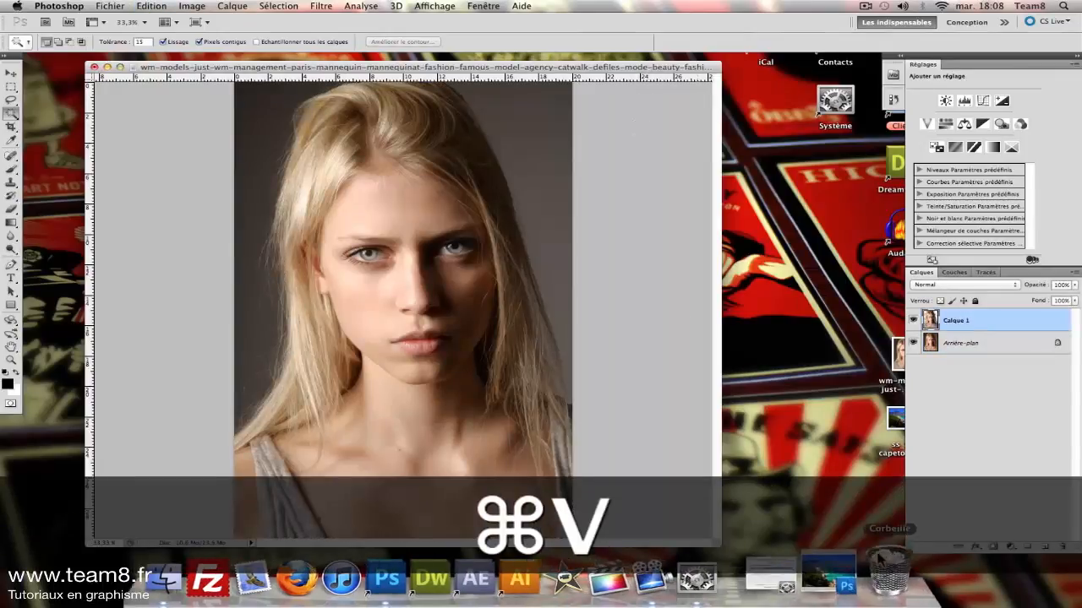
- Restore the ss_SA-capetown.jpg window and copy its entire landscape image
{"action": "left_click", "coordinate": [842, 582]}
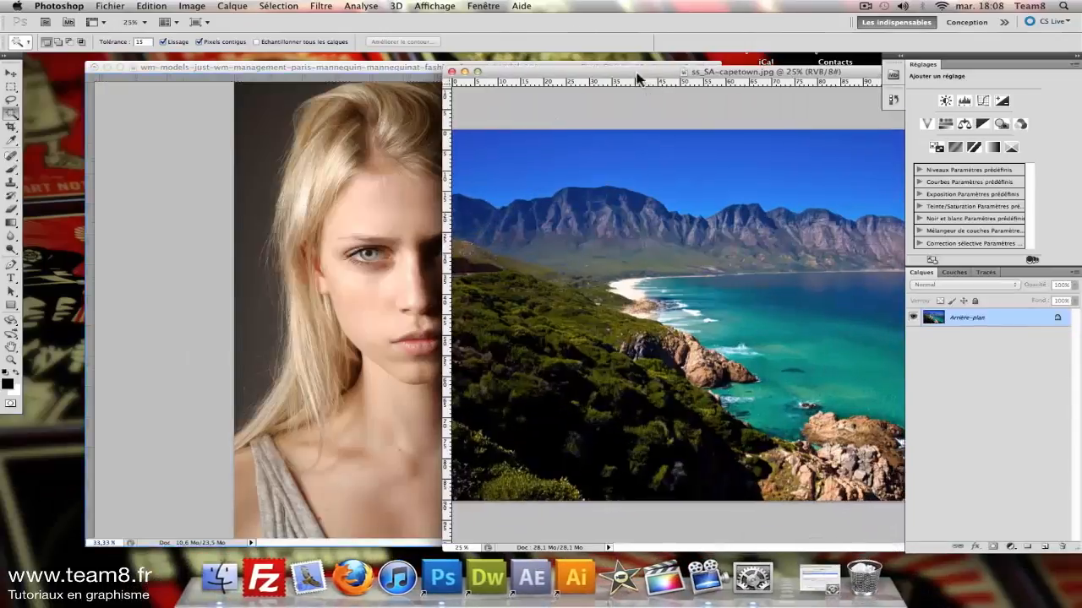
{"action": "left_click_drag", "start_coordinate": [664, 76], "coordinate": [503, 78]}
{"action": "key", "text": "super+a"}
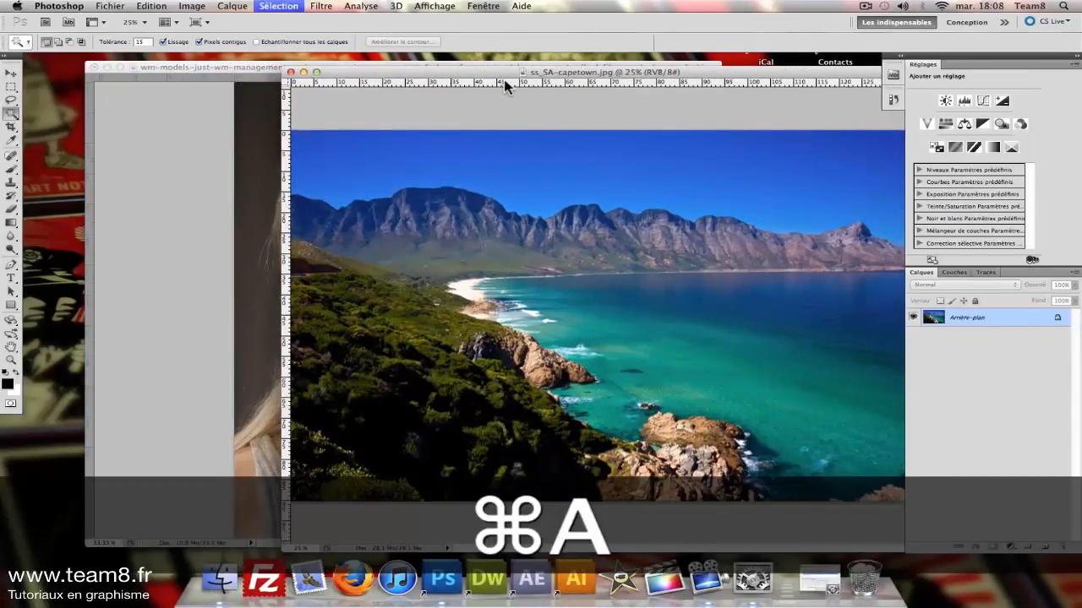
{"action": "key", "text": "super+c"}
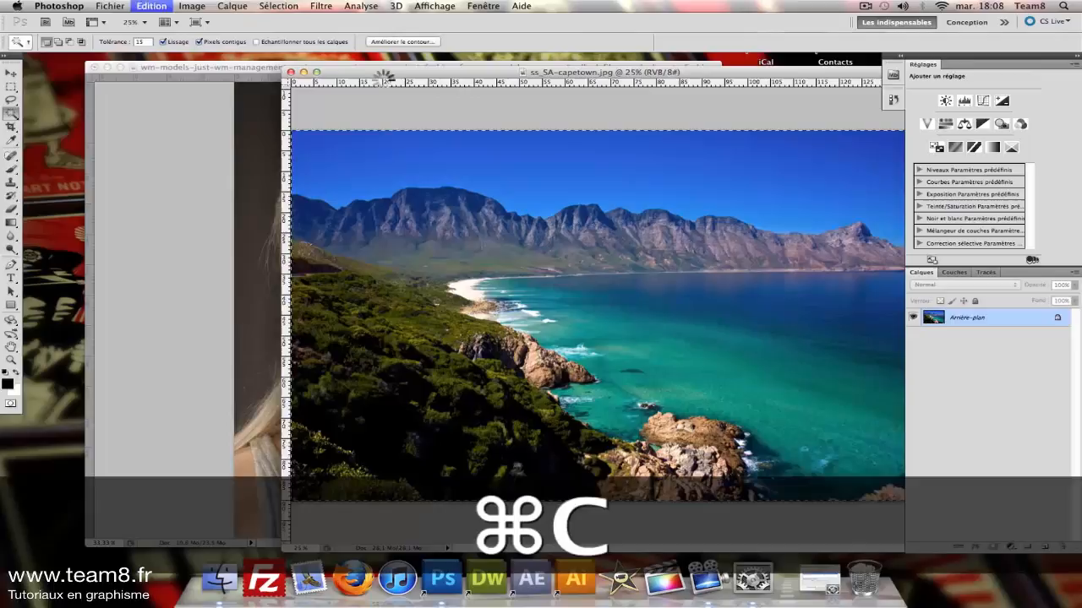
- Paste the landscape into the portrait between Arrière-plan and Calque 1, and shift it left so the sea lies behind the model
{"action": "left_click", "coordinate": [252, 73]}
{"action": "left_click", "coordinate": [958, 350]}
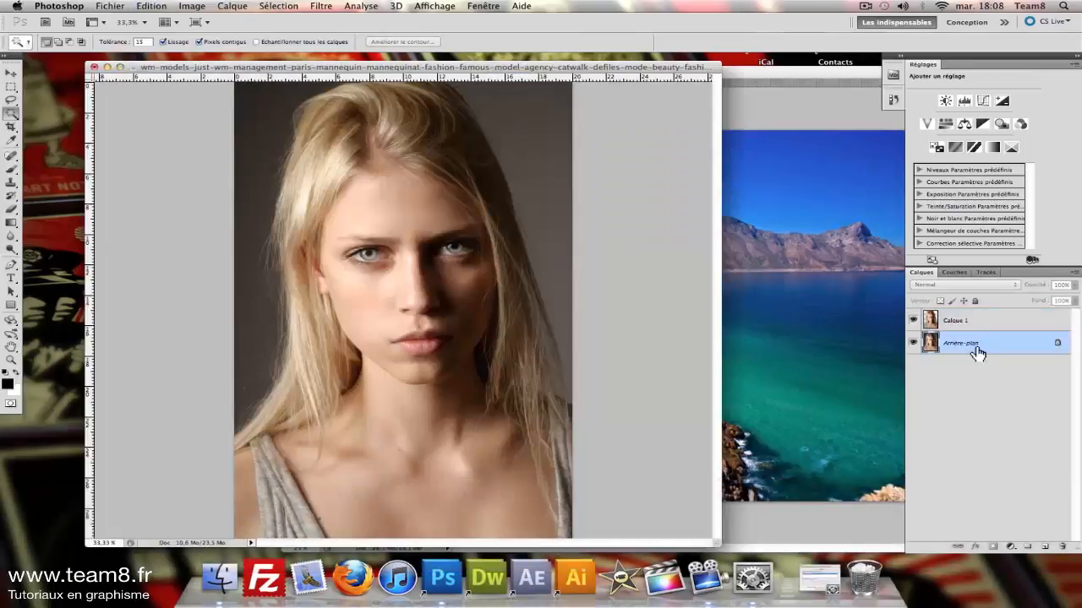
{"action": "key", "text": "super+v"}
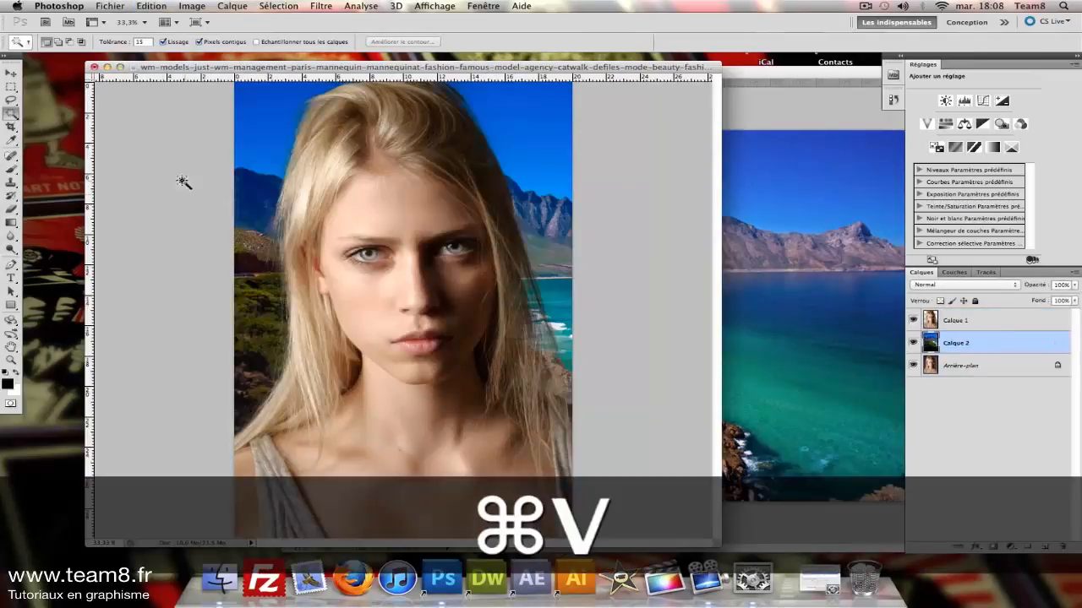
{"action": "left_click", "coordinate": [12, 74]}
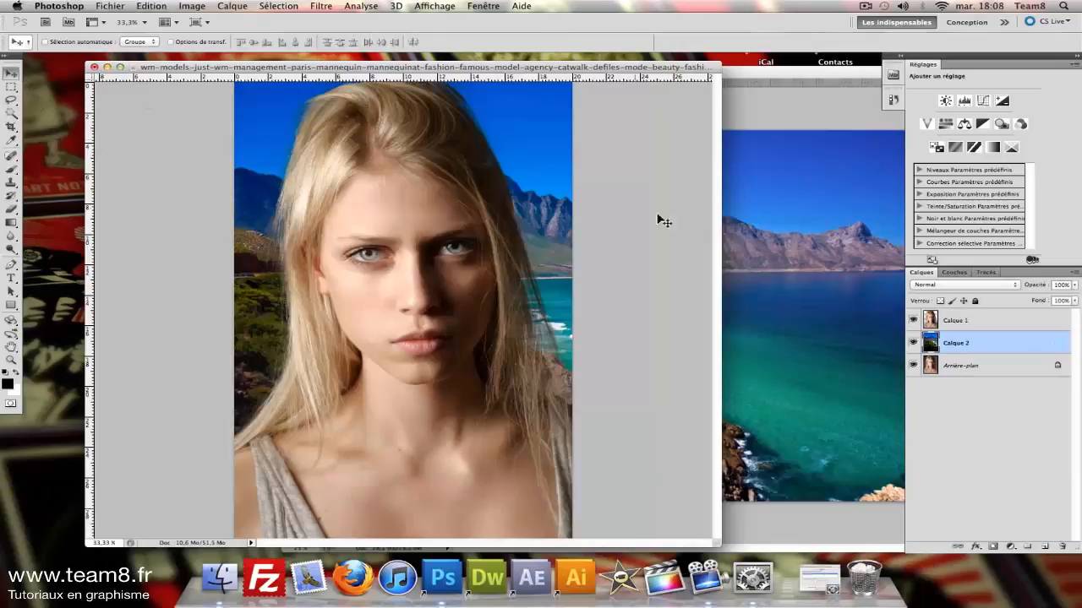
{"action": "left_click_drag", "start_coordinate": [541, 240], "coordinate": [481, 239]}
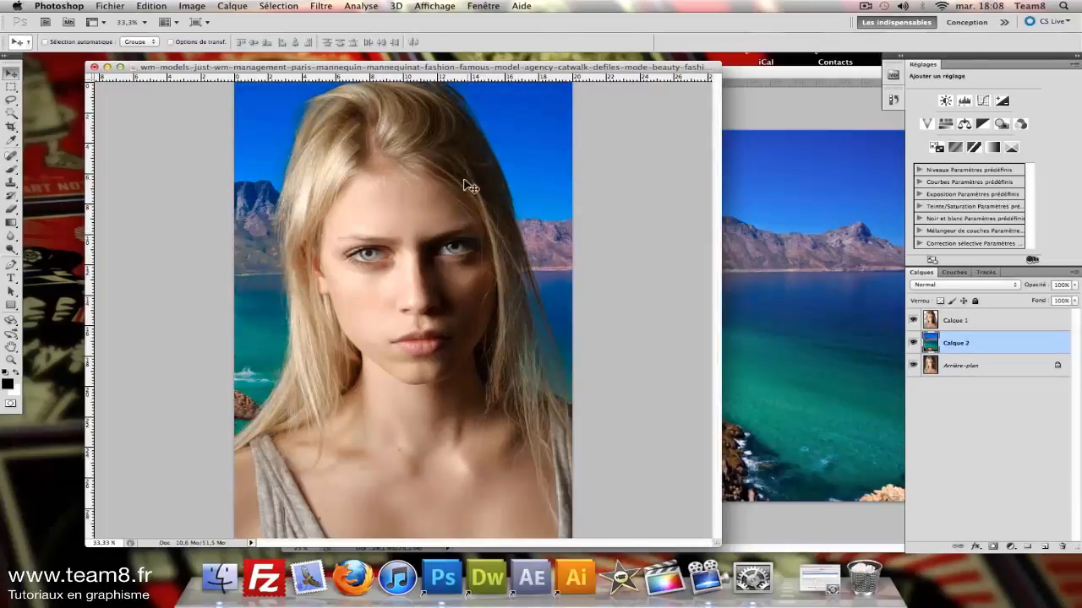
- Examine the cut-out edges of the hair against the landscape at 50% zoom
{"action": "key", "text": "super+plus"}
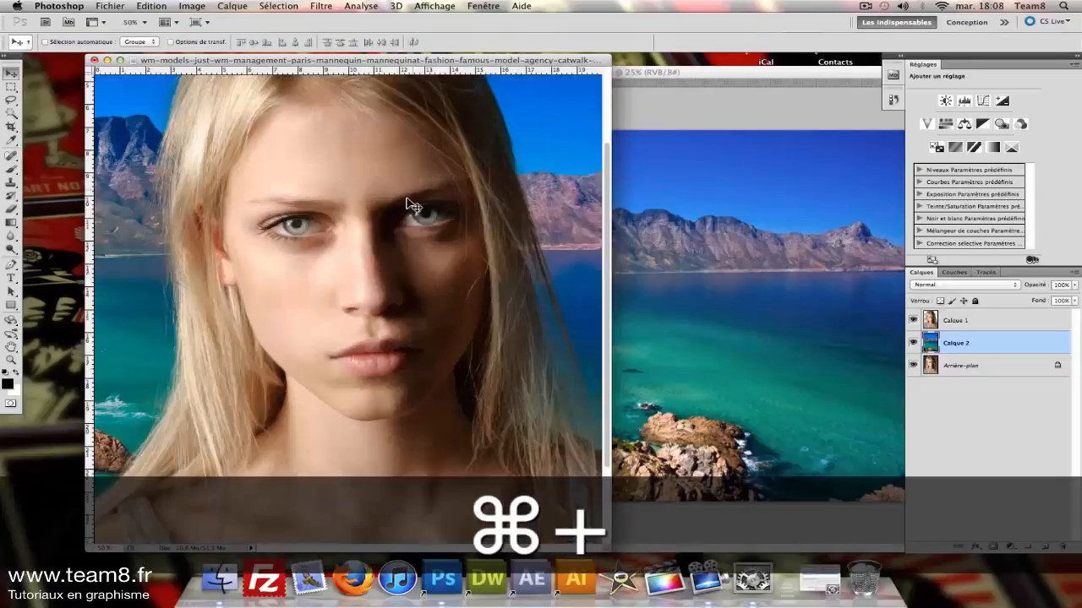
{"action": "left_click_drag", "start_coordinate": [407, 199], "coordinate": [440, 126]}
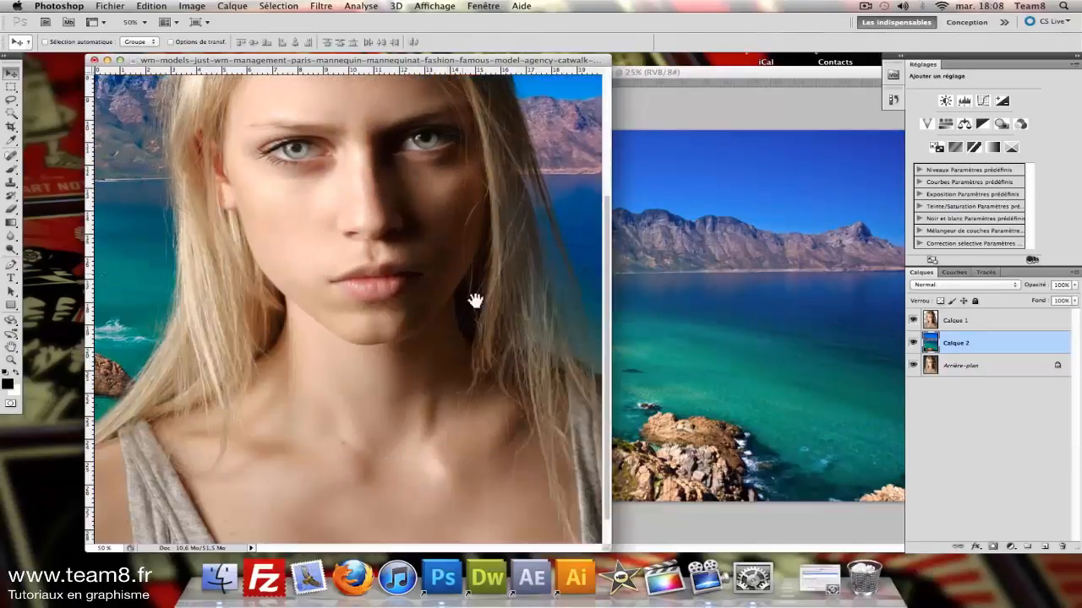
{"action": "left_click_drag", "start_coordinate": [476, 301], "coordinate": [478, 252]}
{"action": "left_click_drag", "start_coordinate": [263, 386], "coordinate": [387, 427]}
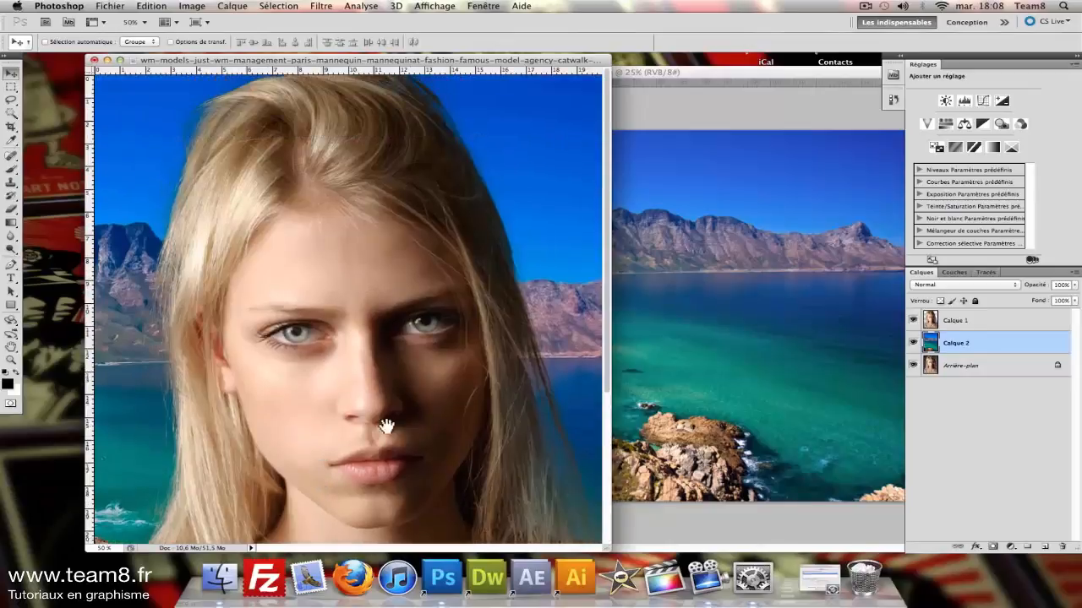
{"action": "left_click_drag", "start_coordinate": [557, 468], "coordinate": [528, 221]}
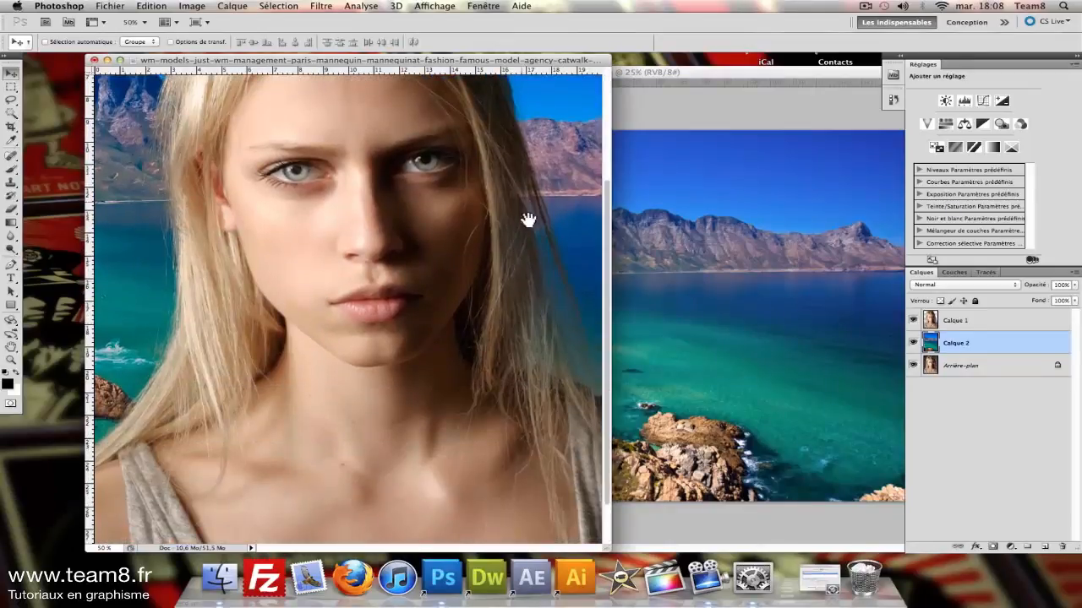
{"action": "left_click_drag", "start_coordinate": [322, 373], "coordinate": [295, 305]}
{"action": "left_click_drag", "start_coordinate": [301, 229], "coordinate": [345, 538]}
{"action": "left_click_drag", "start_coordinate": [360, 287], "coordinate": [346, 241]}
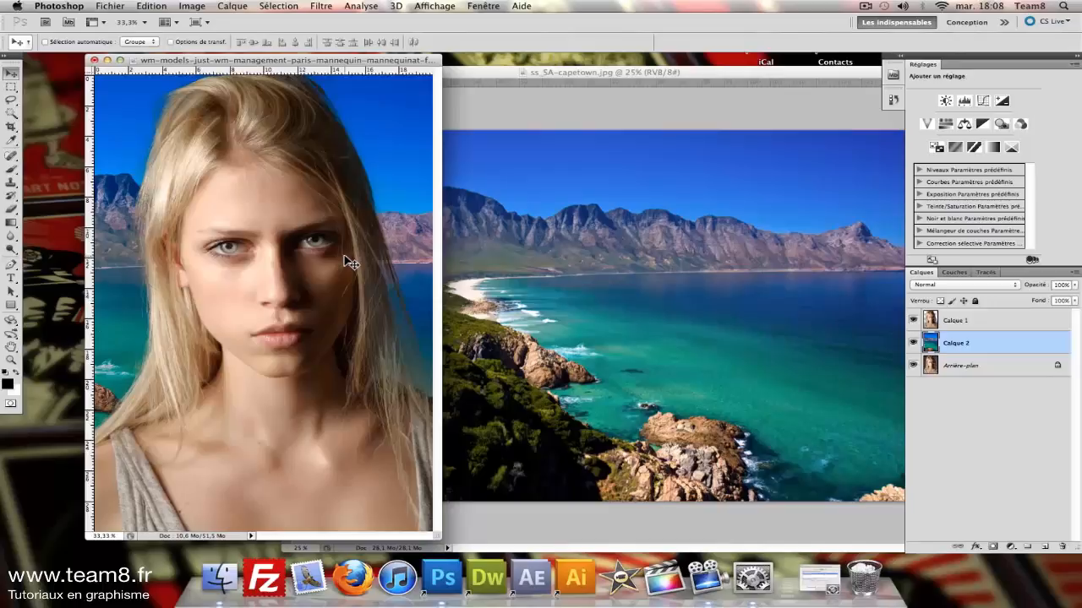
{"action": "key", "text": "super"}
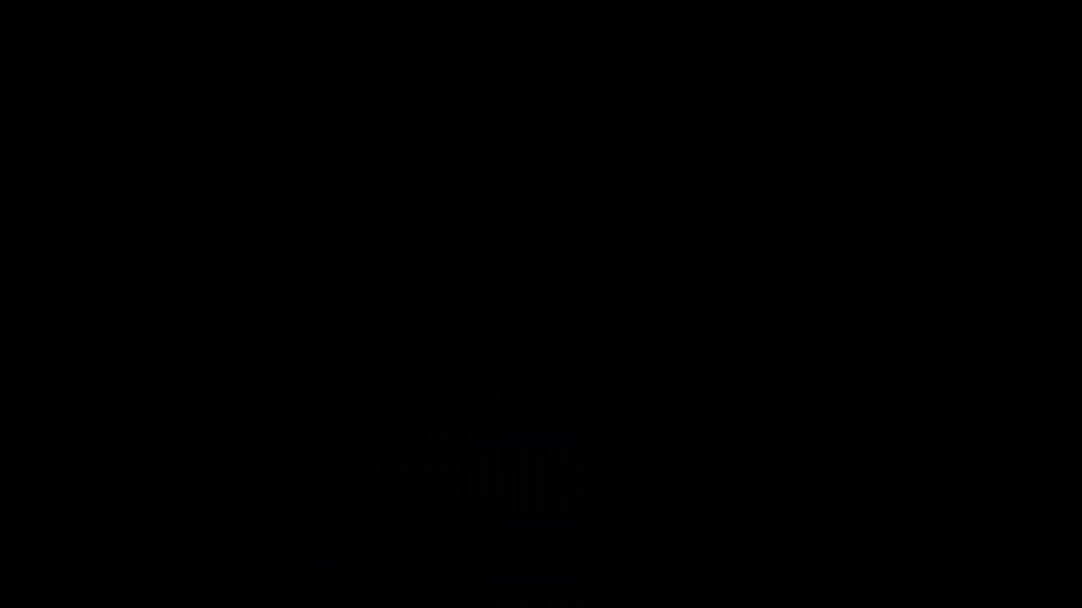